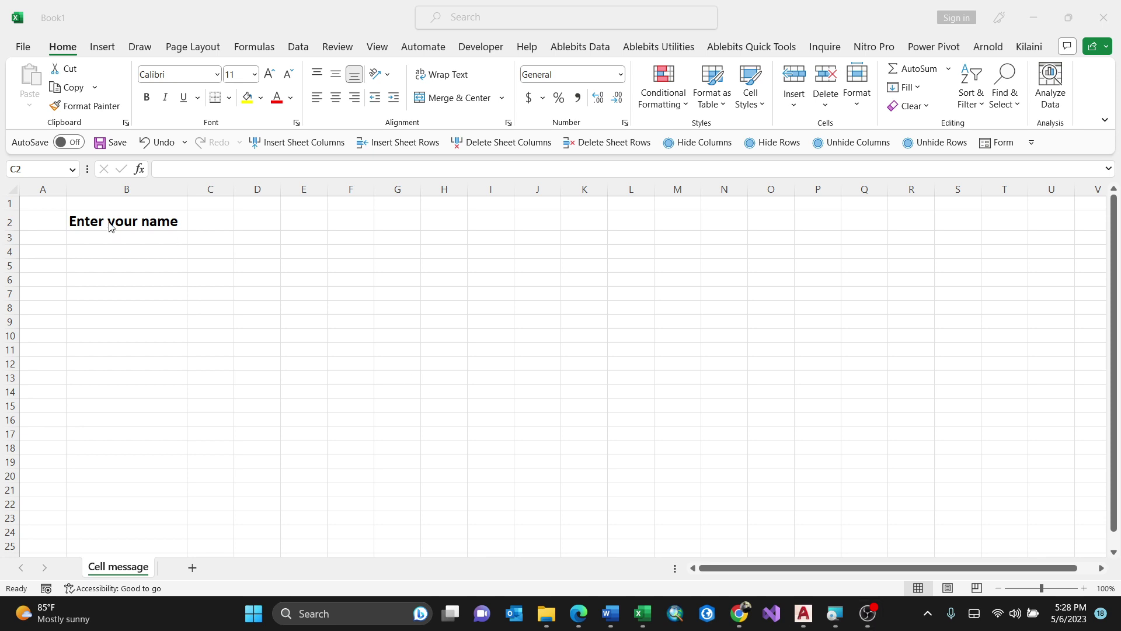
Open the Data Validation dialog for cell C2 from the Data ribbon
key(alt+Tab)
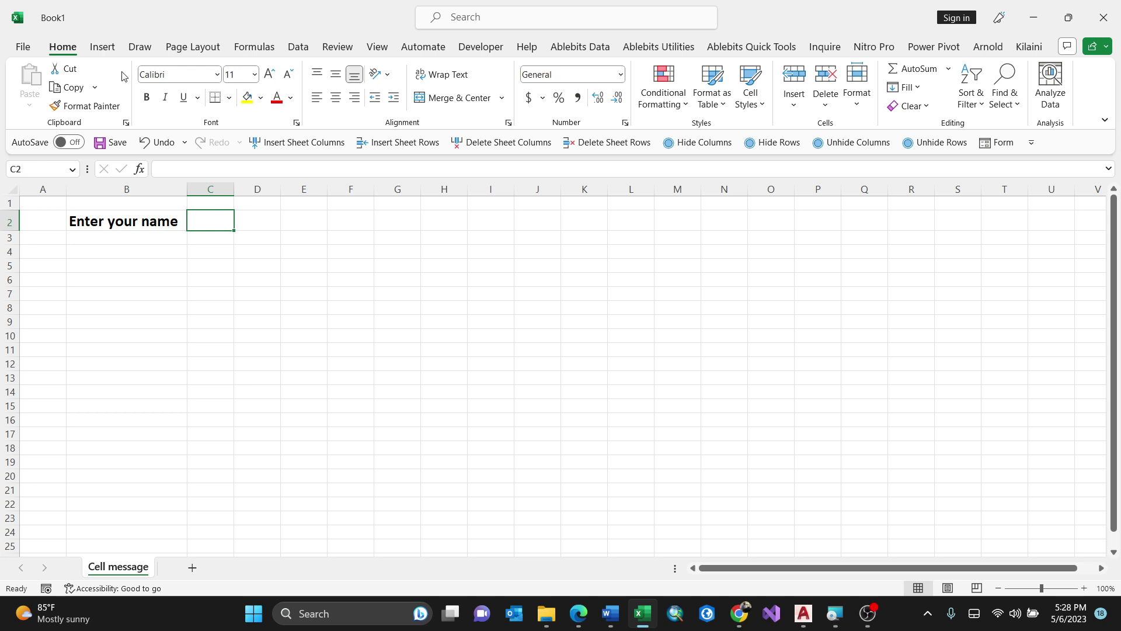
click(299, 46)
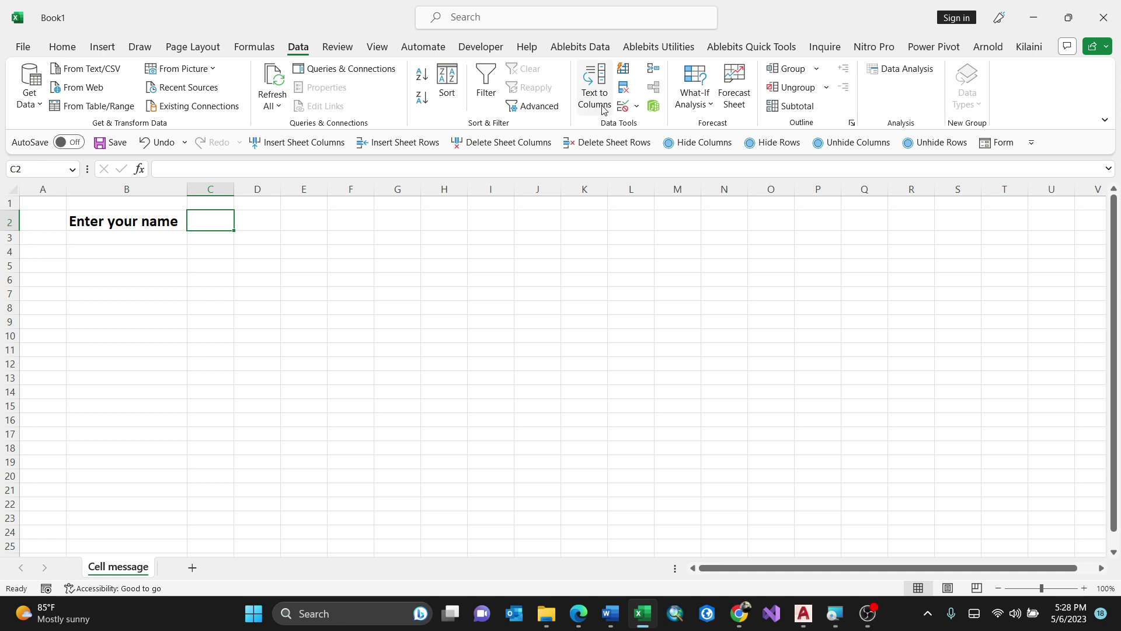
click(636, 107)
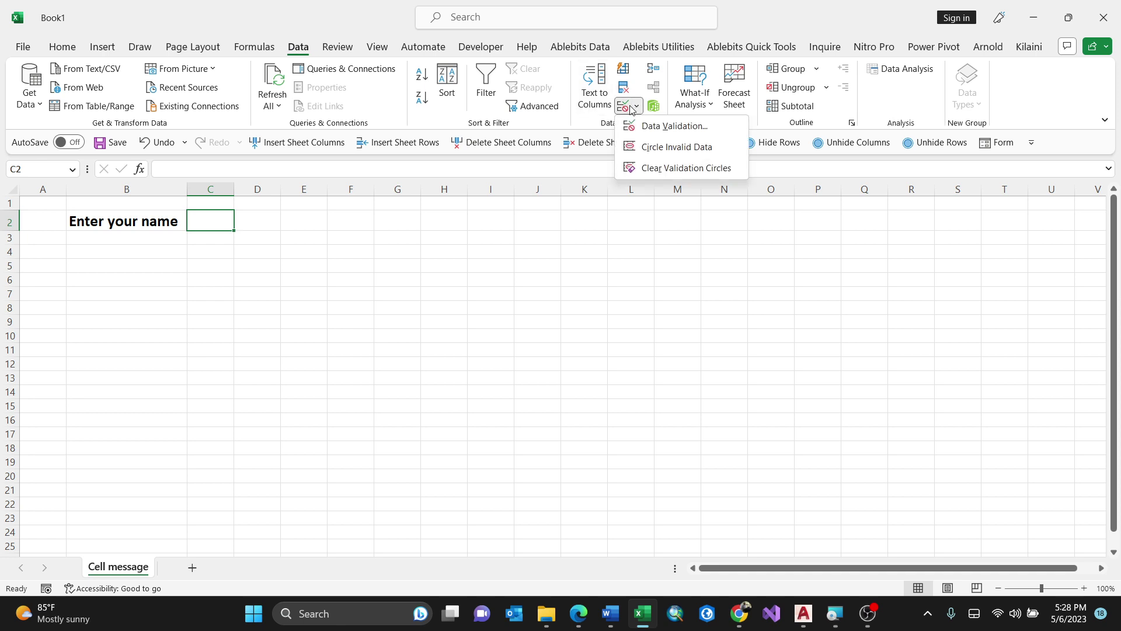
click(667, 127)
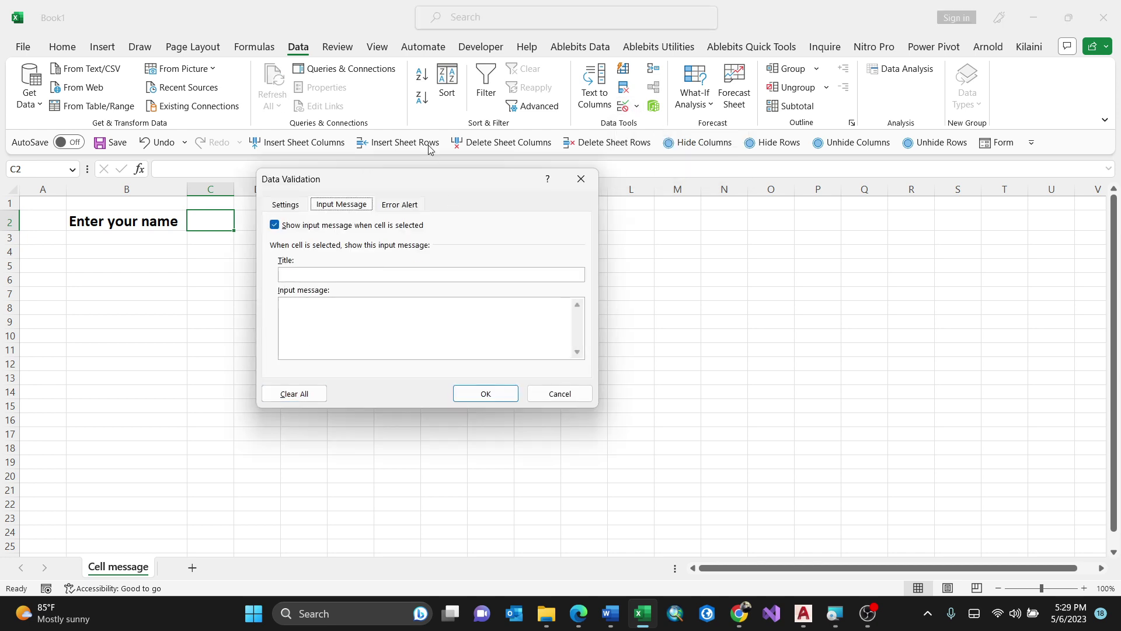
Give C2's input message the title 'Cell Message' and text 'Please Enter your name in the cell'
click(289, 205)
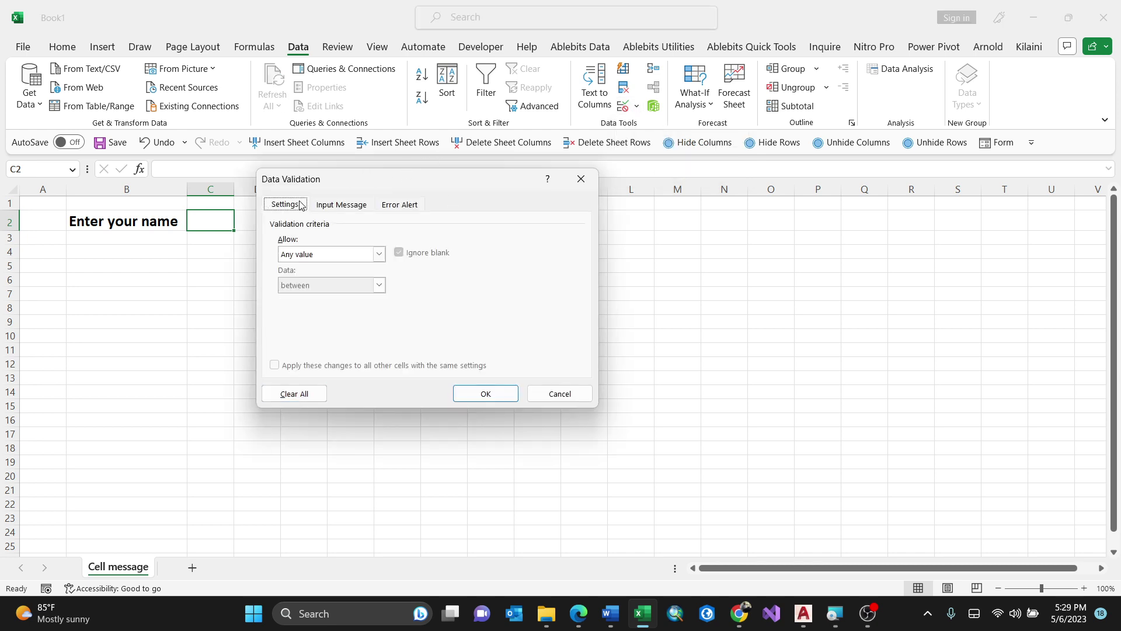
click(335, 208)
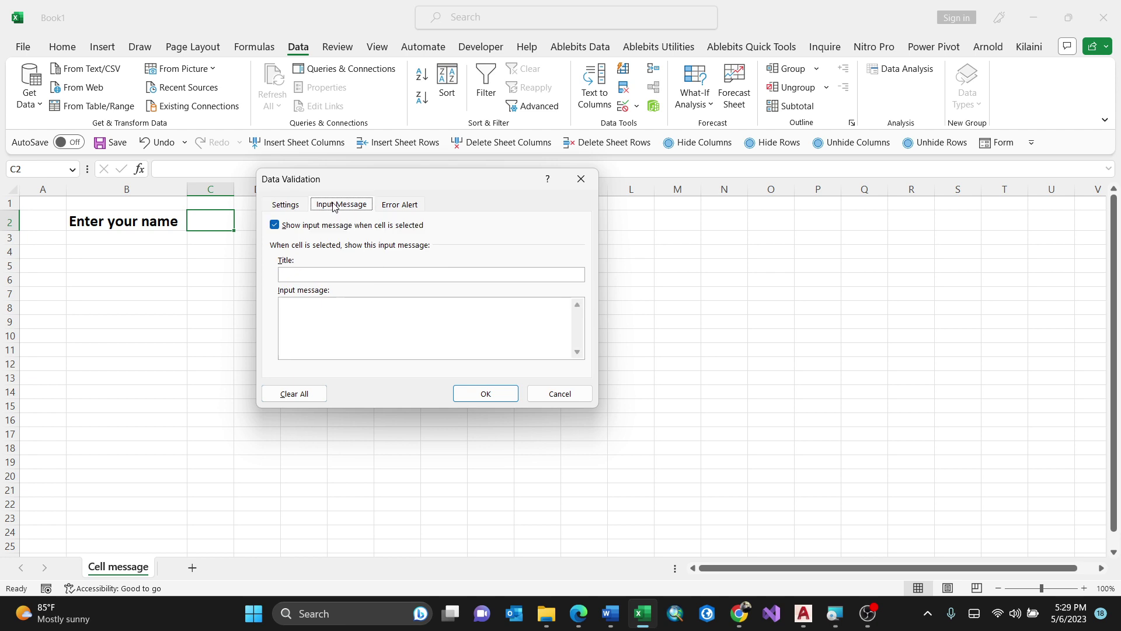
click(289, 274)
text(CEll)
key(BackSpace)
key(BackSpace)
key(BackSpace)
text(ell Message)
text(Please Ente)
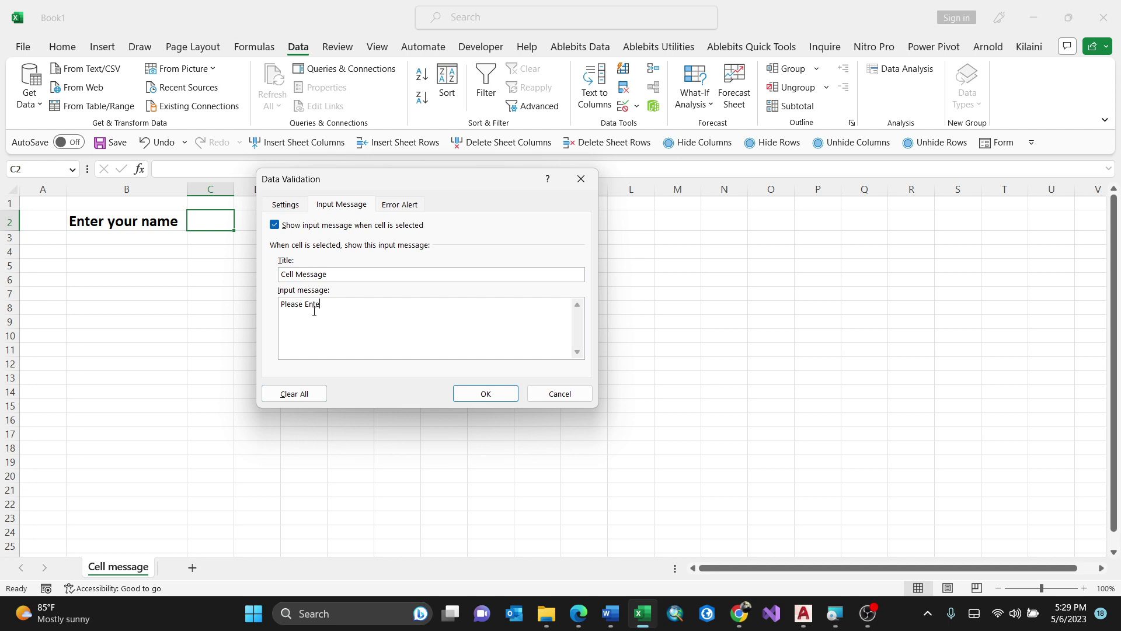
text(r your name )
text(thi)
key(BackSpace)
key(BackSpace)
text(he cell )
text(2)
click(485, 394)
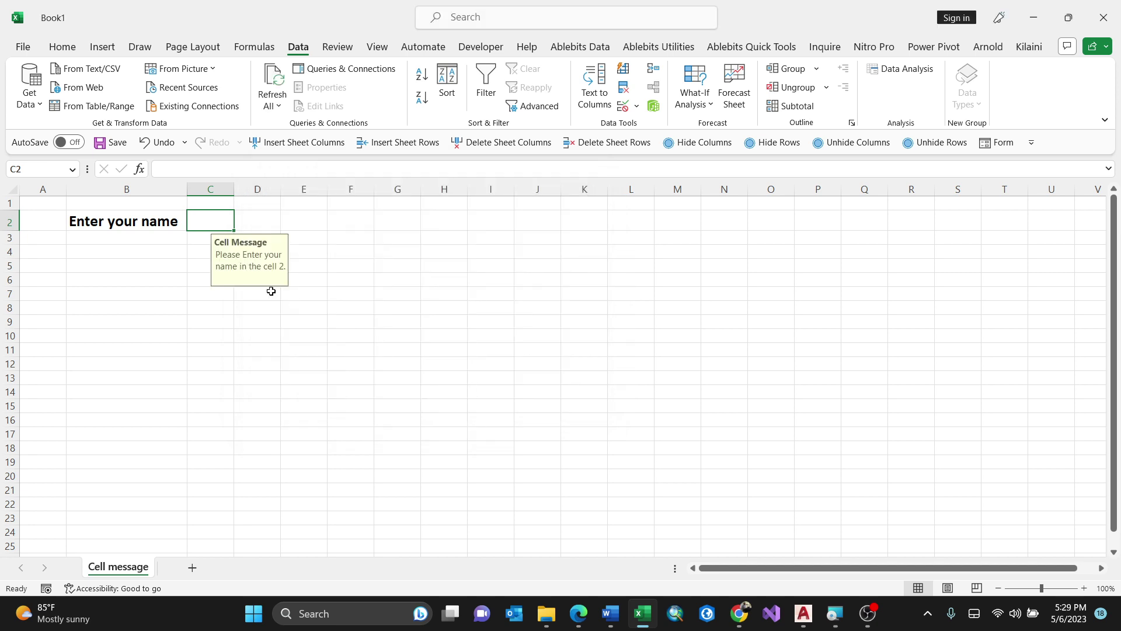
key(Escape)
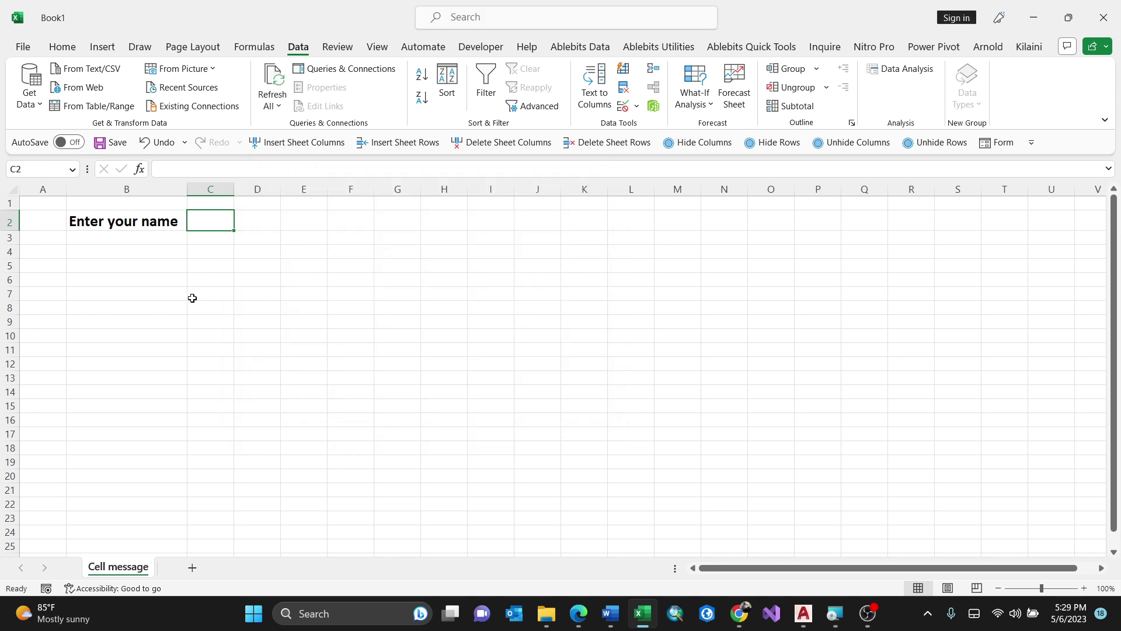
click(191, 298)
click(383, 275)
click(224, 224)
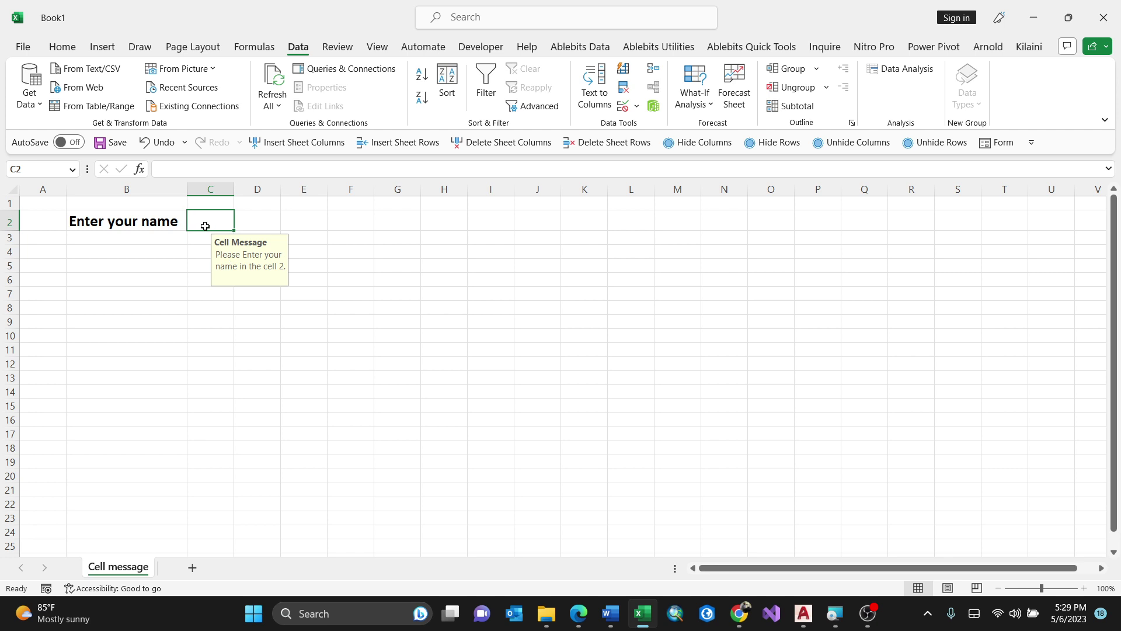
text(Arn)
text(old)
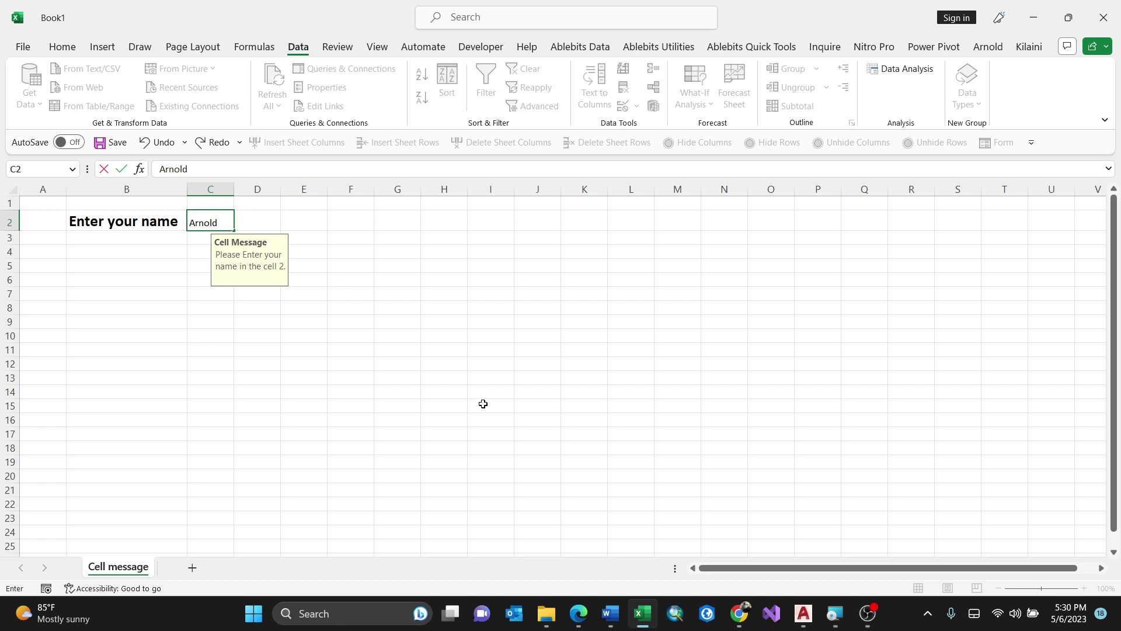
Enter the name 'Arnold' in C2, then select an empty cell elsewhere
key(ctrl+Return)
click(661, 403)
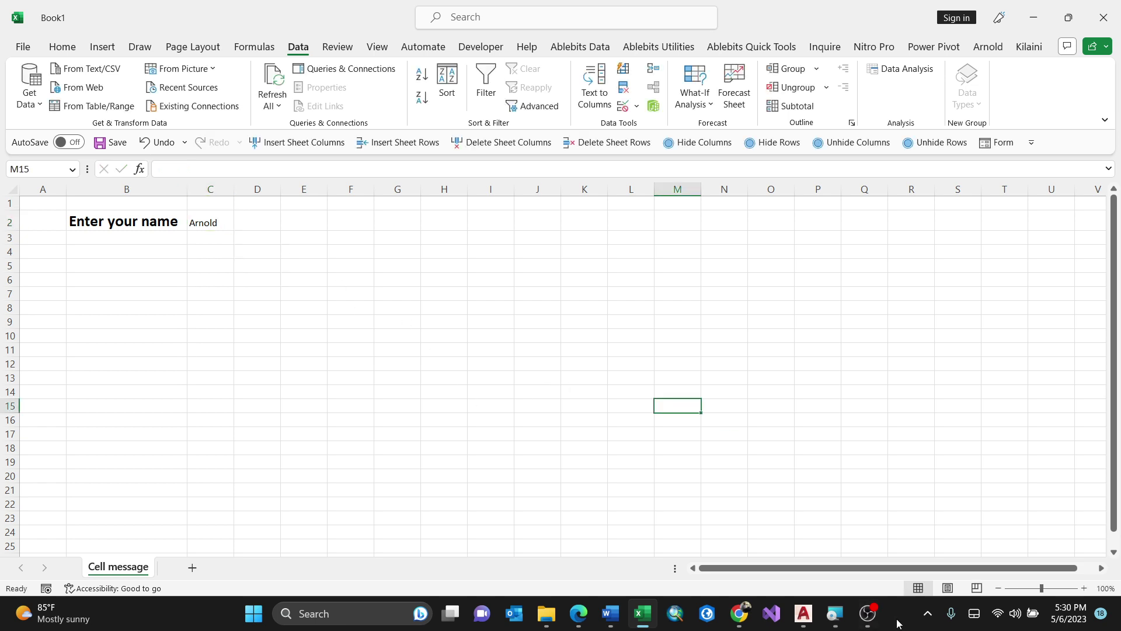